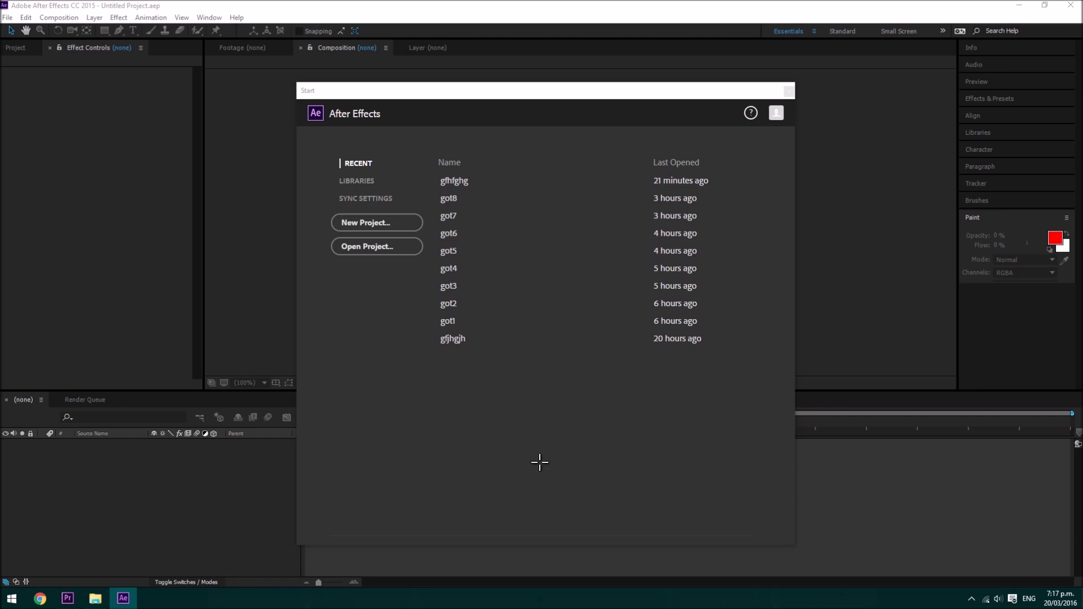
# Start a new After Effects project and import Desktop 03.20.2016 - 18.24.20.11.mp4.
pyautogui.click(373, 222)
pyautogui.click(7, 17)
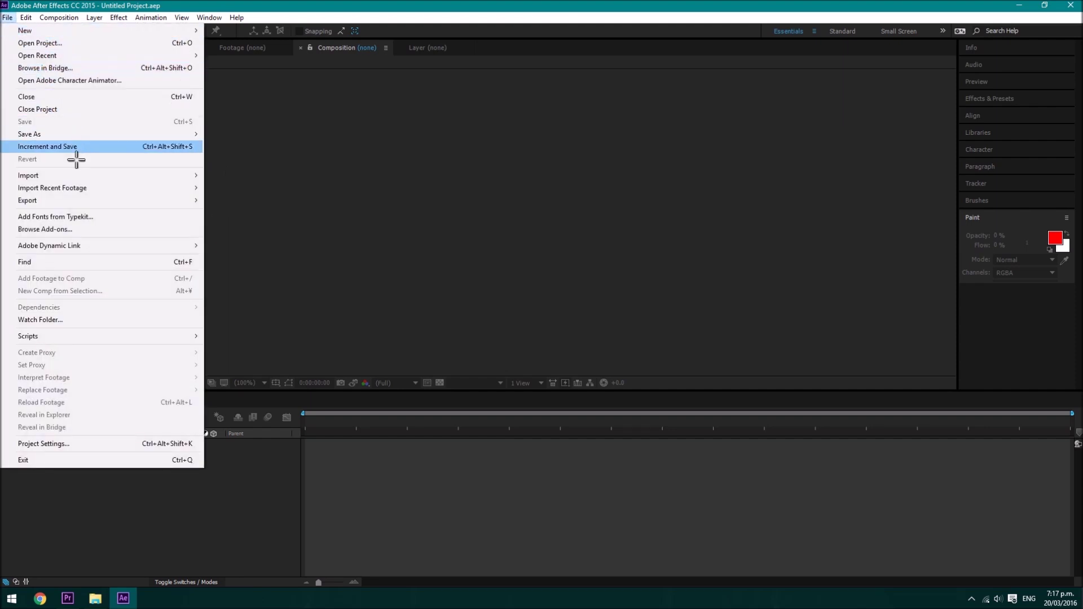
pyautogui.moveTo(87, 175)
pyautogui.click(242, 175)
pyautogui.doubleClick(131, 101)
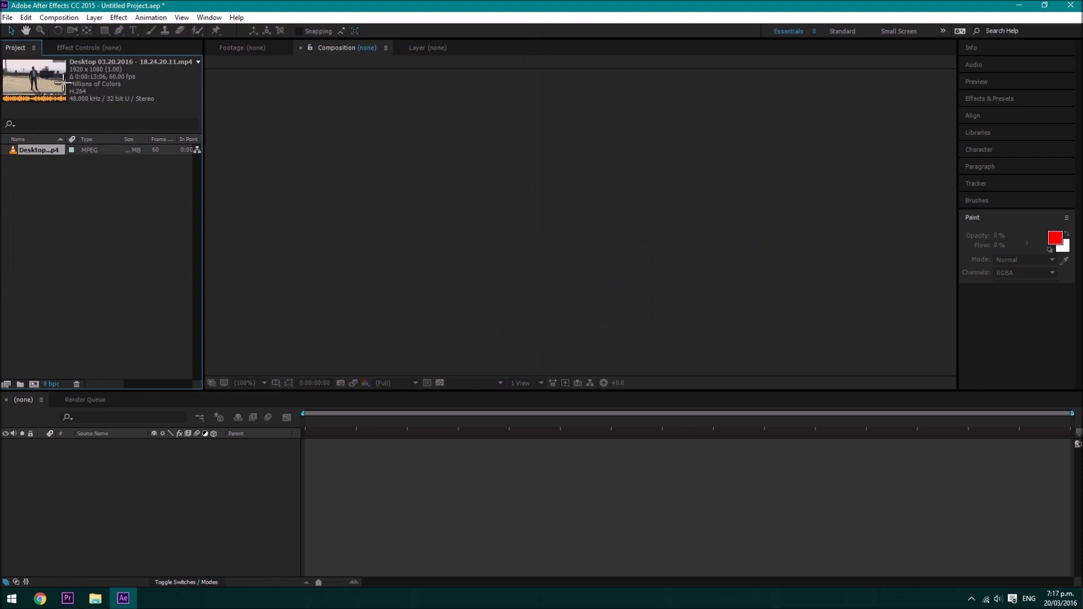
# Preview the Desktop clip, build a composition from it, and open its layer for Roto Brush work.
pyautogui.doubleClick(62, 83)
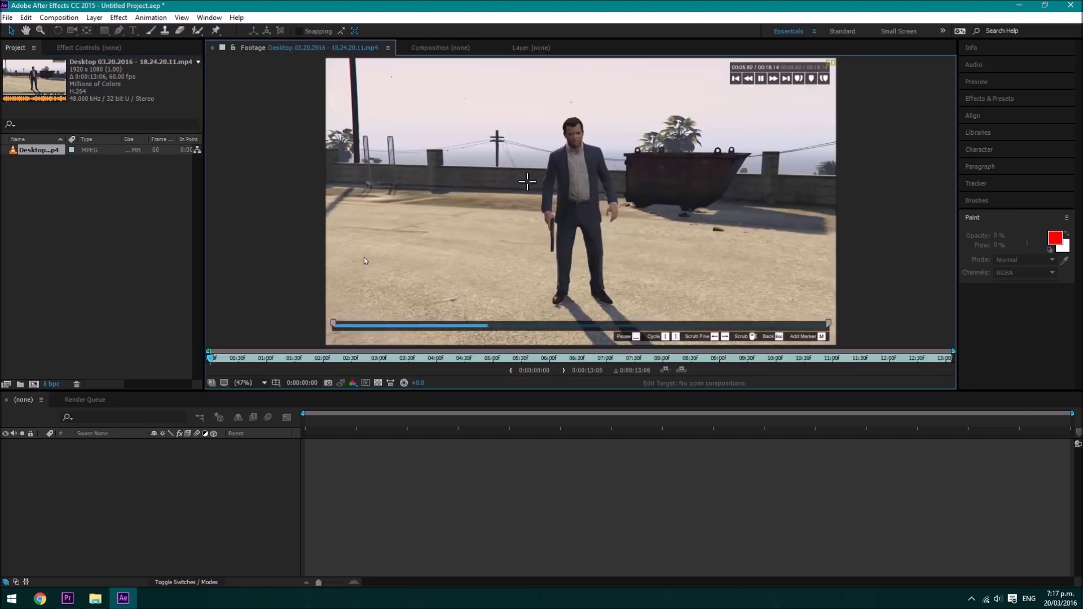
pyautogui.moveTo(48, 79); pyautogui.dragTo(462, 516)
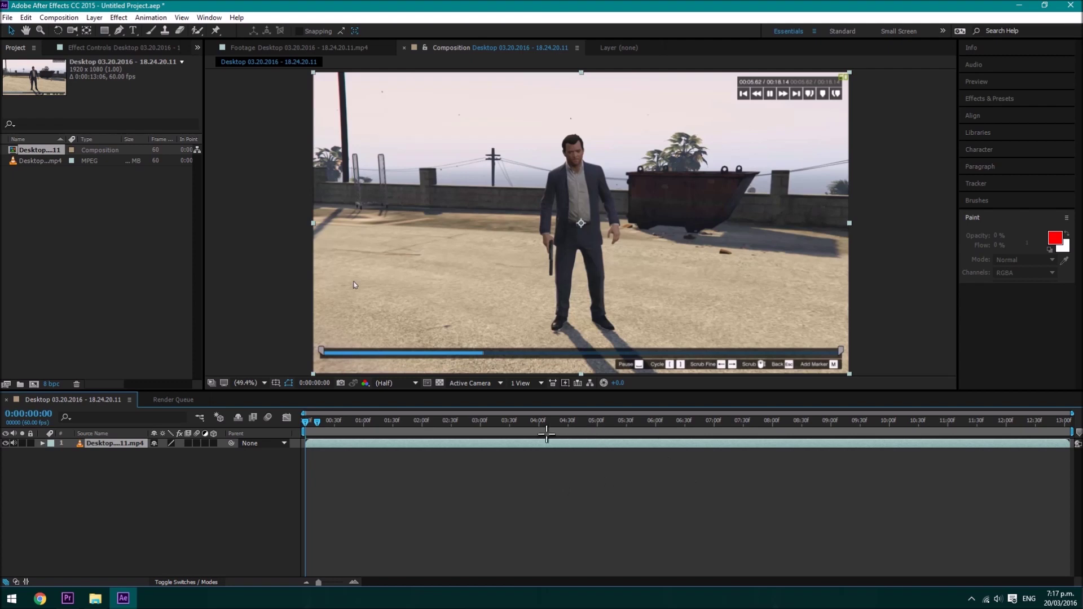
pyautogui.click(197, 29)
pyautogui.doubleClick(524, 167)
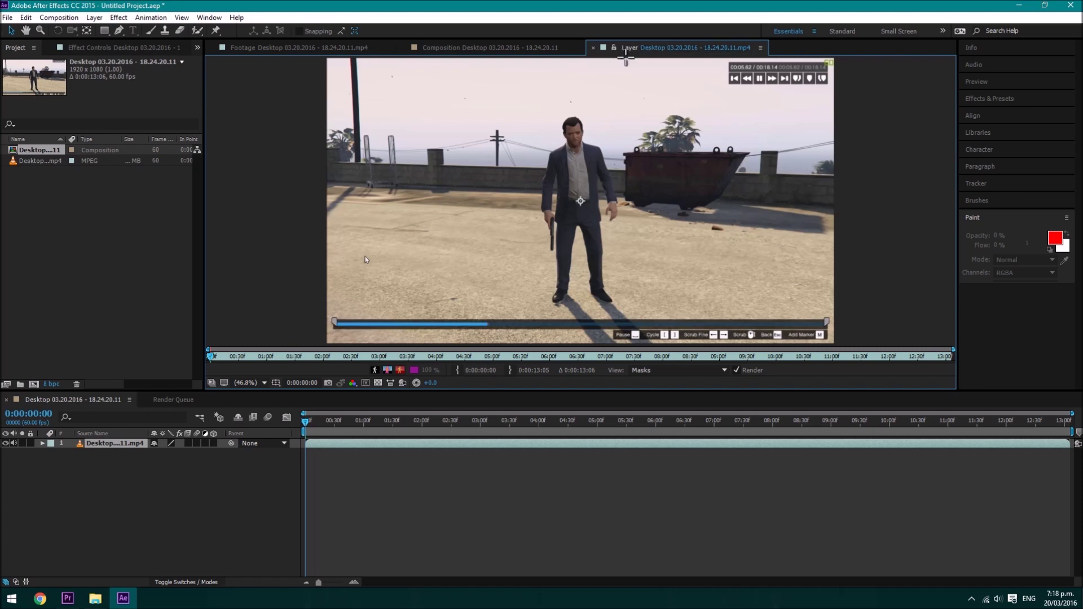
# Pick the Roto Brush tool and paint strokes outlining the standing GTA character.
pyautogui.click(197, 31)
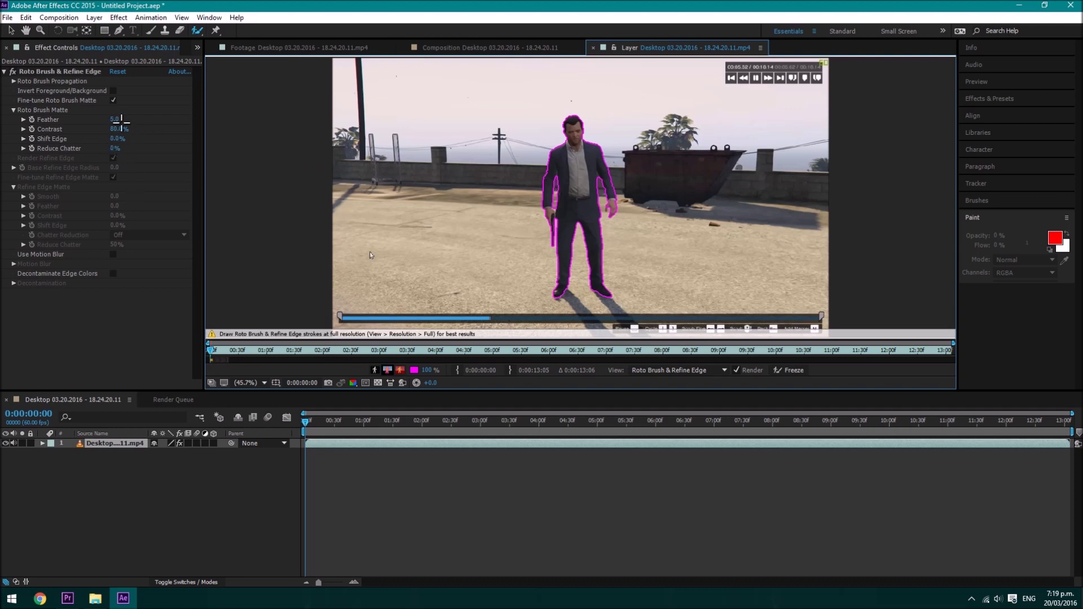
# Scrub the Roto Brush matte's Feather up from 5.0 until it reads 15.9.
pyautogui.moveTo(117, 122)
pyautogui.mouseDown()
pyautogui.moveTo(207, 119)
pyautogui.moveTo(175, 121)
pyautogui.mouseUp()
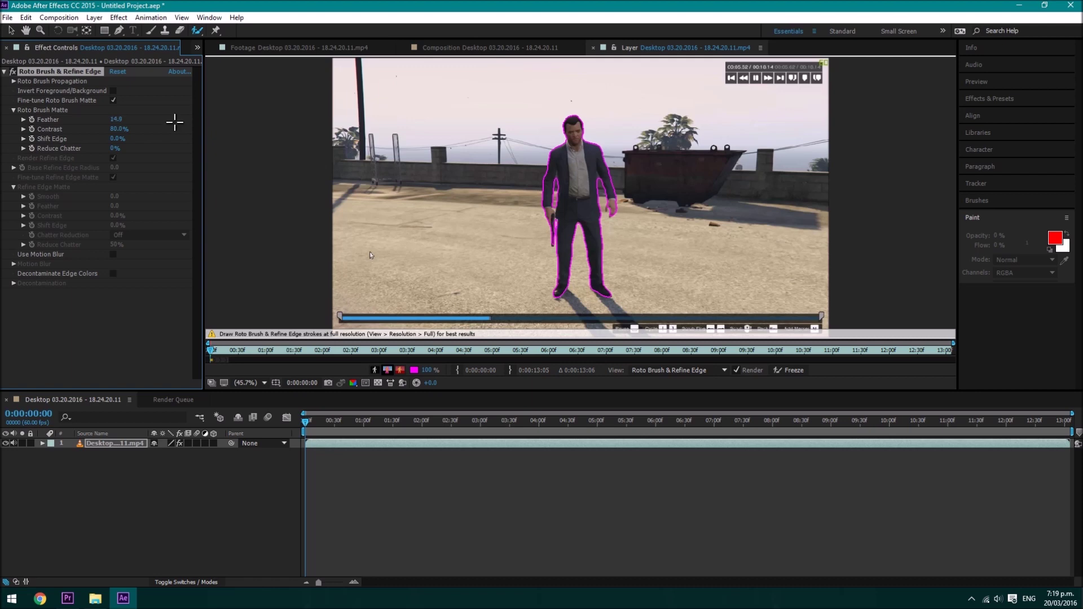
pyautogui.moveTo(117, 119); pyautogui.dragTo(120, 119)
pyautogui.moveTo(119, 122); pyautogui.dragTo(122, 123)
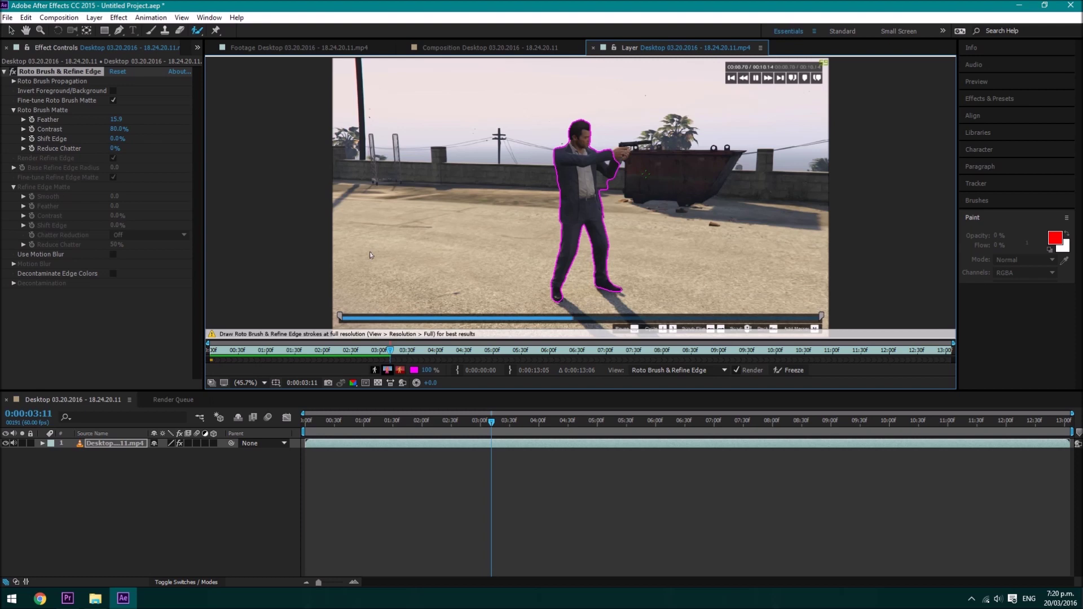
# Step through frames near 0:00:03:00 and fix the roto outline around the arm and pistol.
pyautogui.press('pageup')
pyautogui.press('pageup')
pyautogui.press('pageup')
pyautogui.press('pageup')
pyautogui.press('pageup')
pyautogui.press('pageup')
pyautogui.press('pageup')
pyautogui.press('pageup')
pyautogui.press('pageup')
pyautogui.press('pageup')
pyautogui.press('pageup')
pyautogui.press('pageup')
pyautogui.press('pageup')
pyautogui.press('pageup')
pyautogui.press('pageup')
pyautogui.press('pageup')
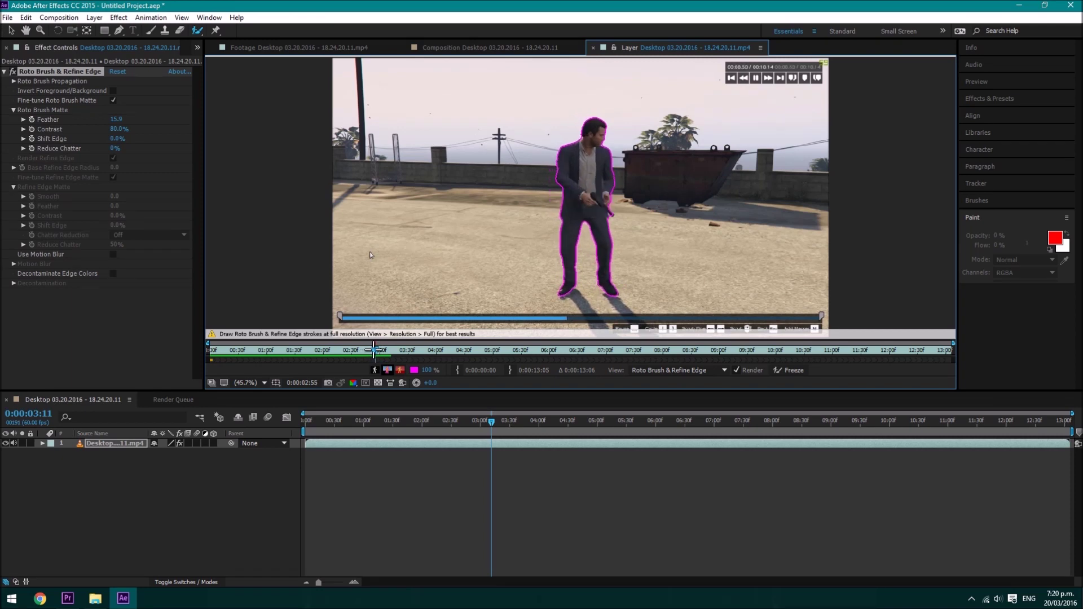
pyautogui.press('pagedown')
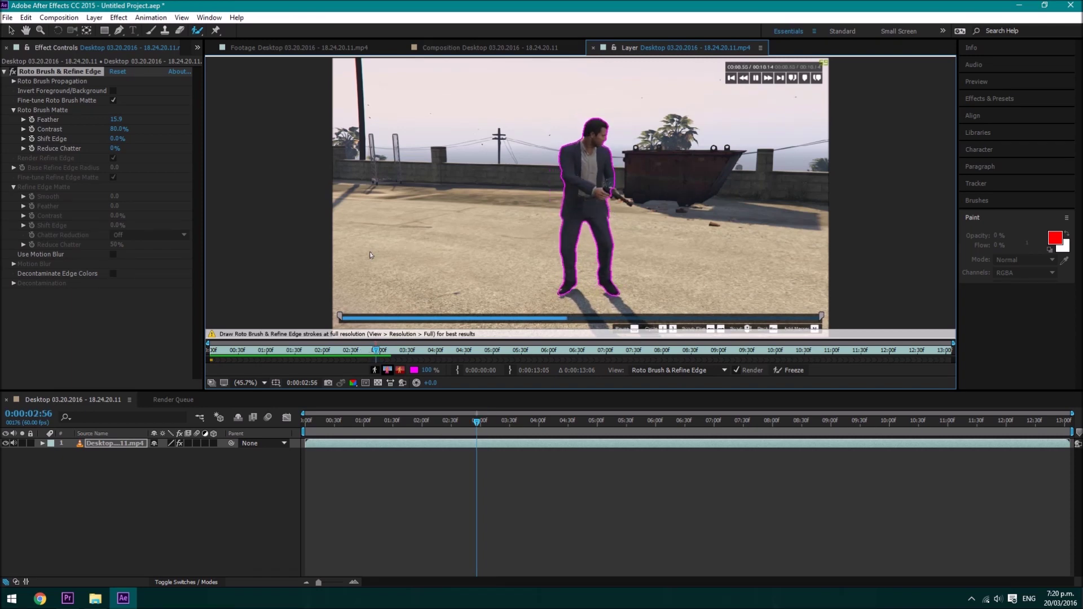
pyautogui.hotkey('ctrl', 'z')
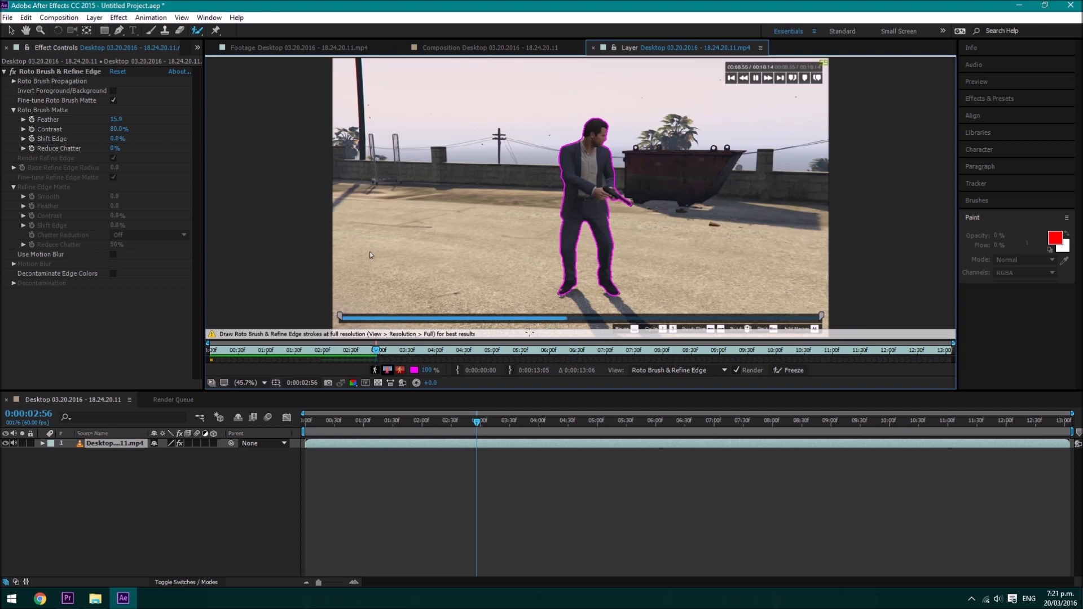
pyautogui.press('pagedown')
pyautogui.press('pagedown')
pyautogui.press('pagedown')
pyautogui.press('pagedown')
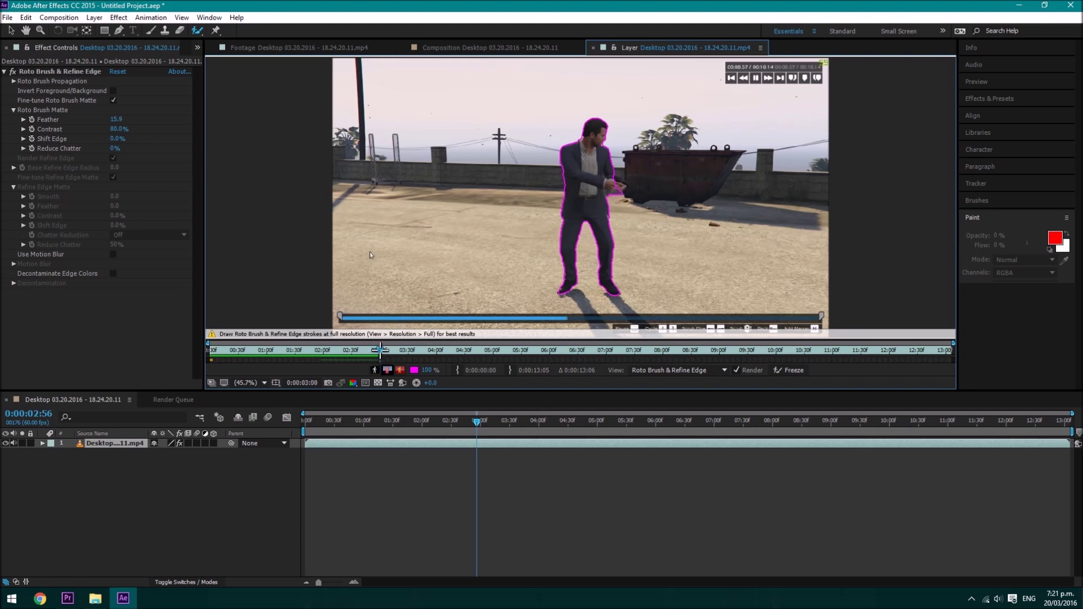
pyautogui.press('pageup')
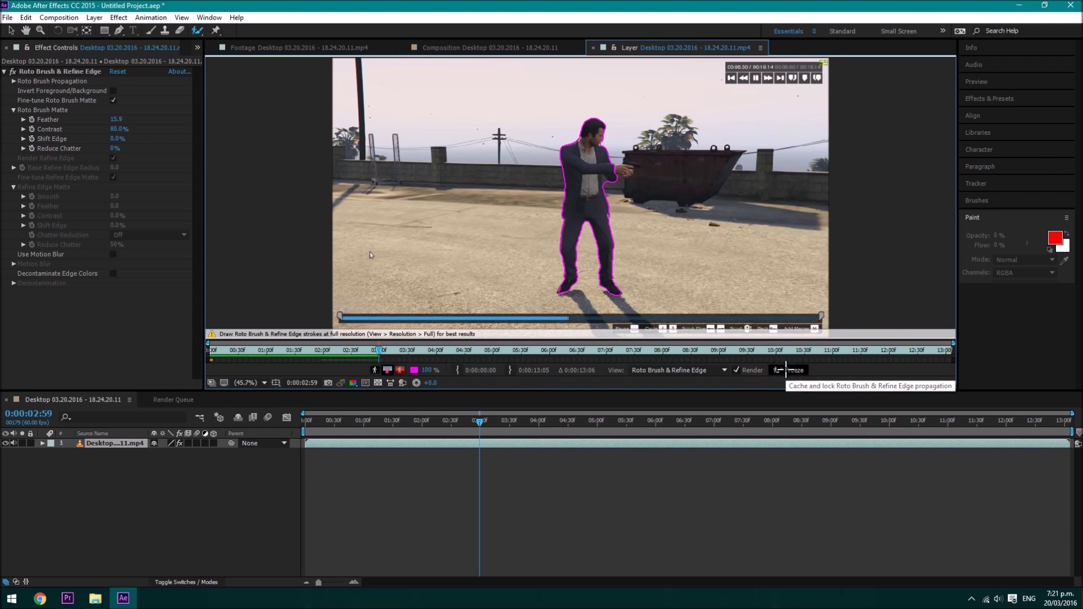
# Freeze the Roto Brush matte so it is cached across every frame of the clip.
pyautogui.click(786, 370)
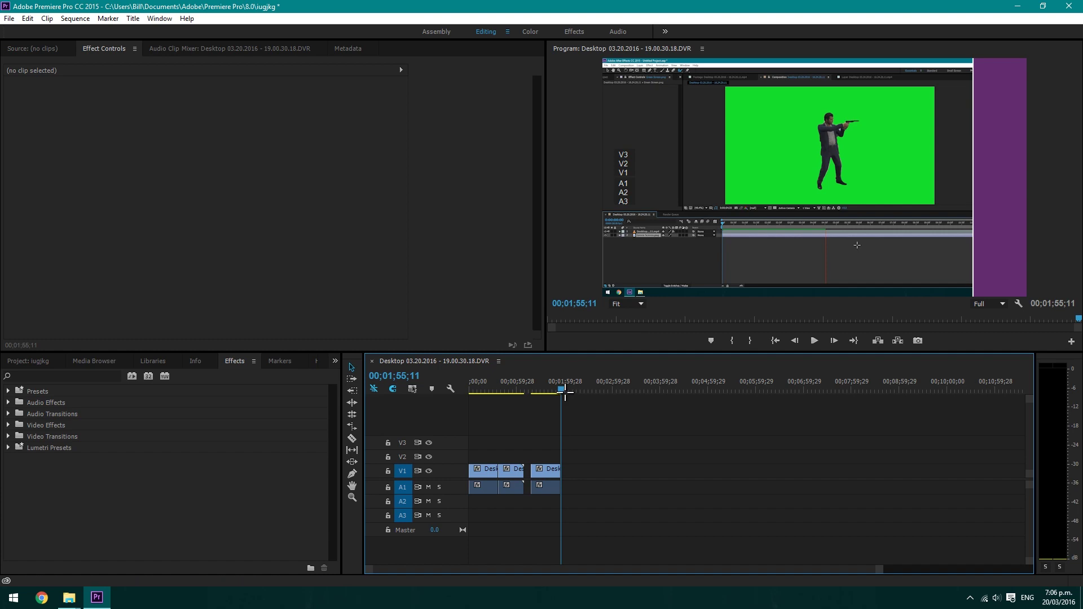
# Move the green-screen clip onto V2 earlier in the sequence, its A2 audio aligned beneath.
pyautogui.moveTo(562, 393)
pyautogui.mouseDown()
pyautogui.moveTo(505, 393)
pyautogui.moveTo(576, 393)
pyautogui.mouseUp()
pyautogui.moveTo(544, 470); pyautogui.dragTo(522, 461)
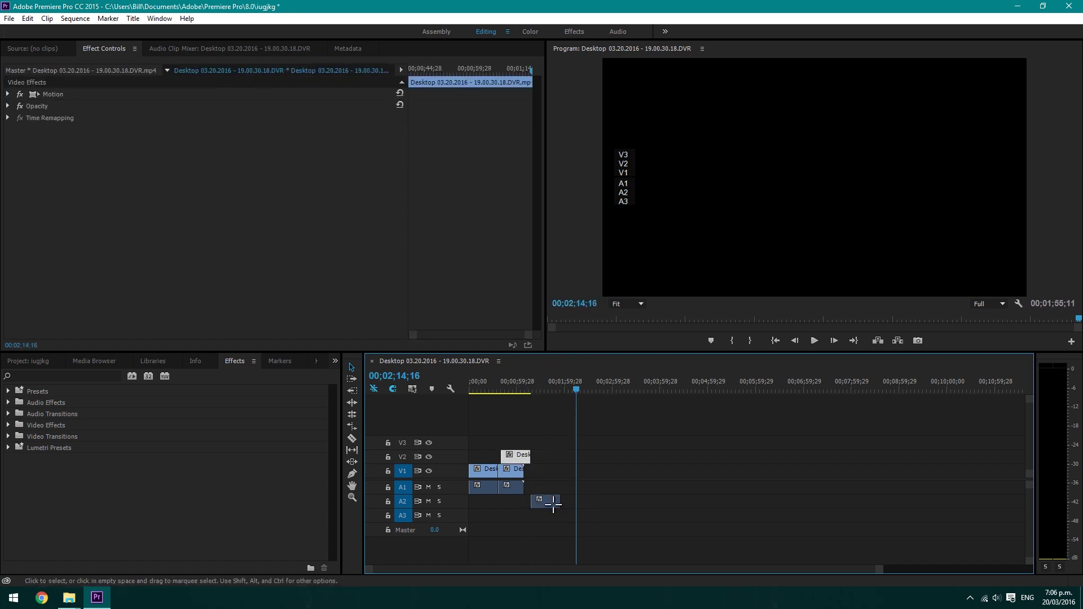
pyautogui.moveTo(555, 502); pyautogui.dragTo(524, 506)
pyautogui.moveTo(545, 389); pyautogui.dragTo(518, 393)
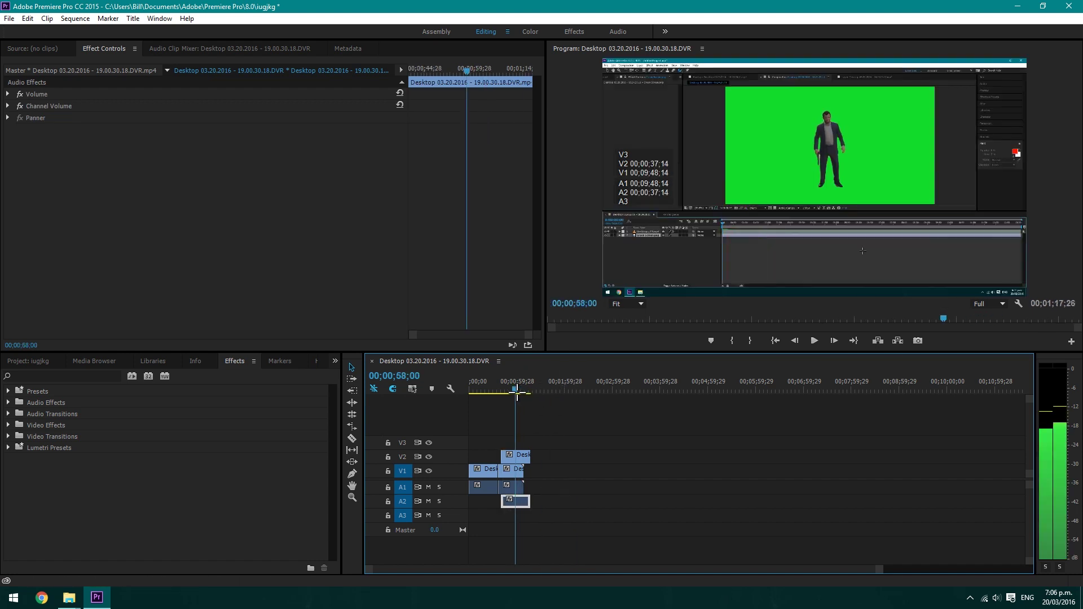
pyautogui.click(63, 376)
# Apply Crop to the V2 clip with Left 35%, Top 15%, Right 27%, Bottom 43%.
pyautogui.write('cr')
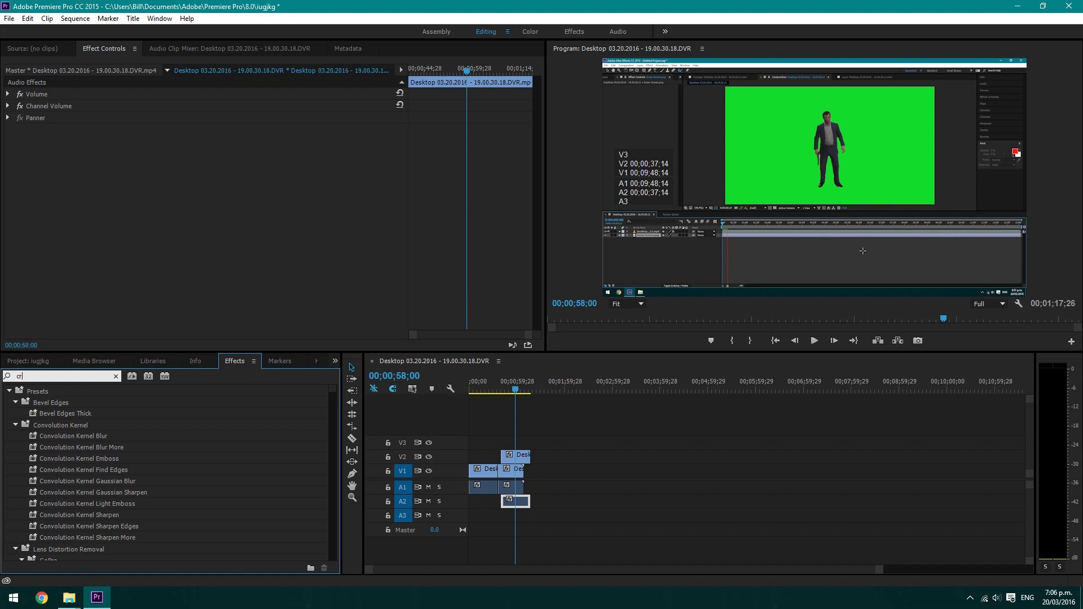
pyautogui.write('op')
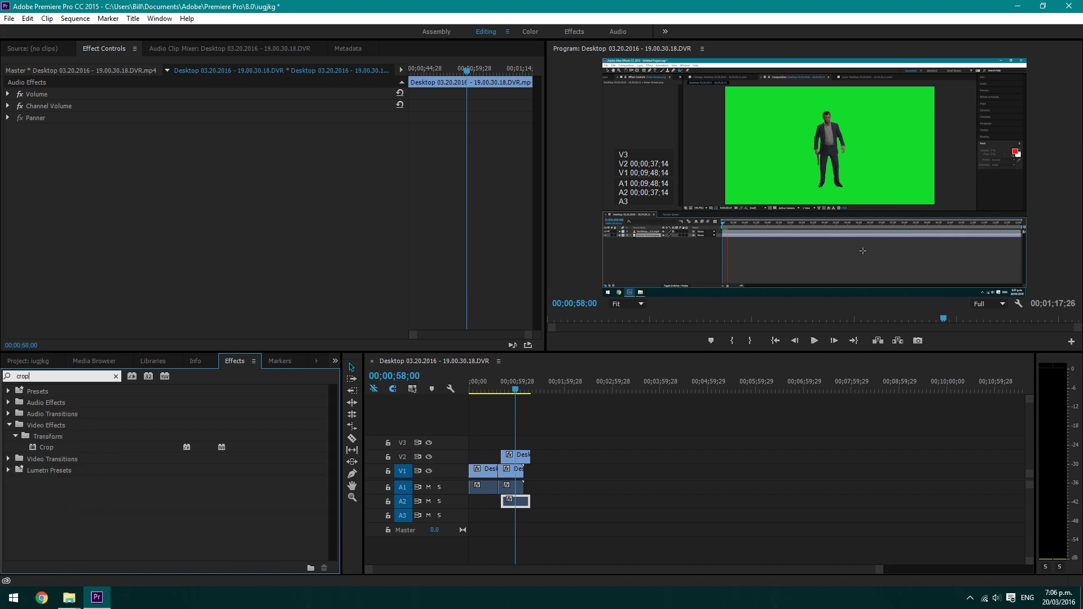
pyautogui.click(50, 447)
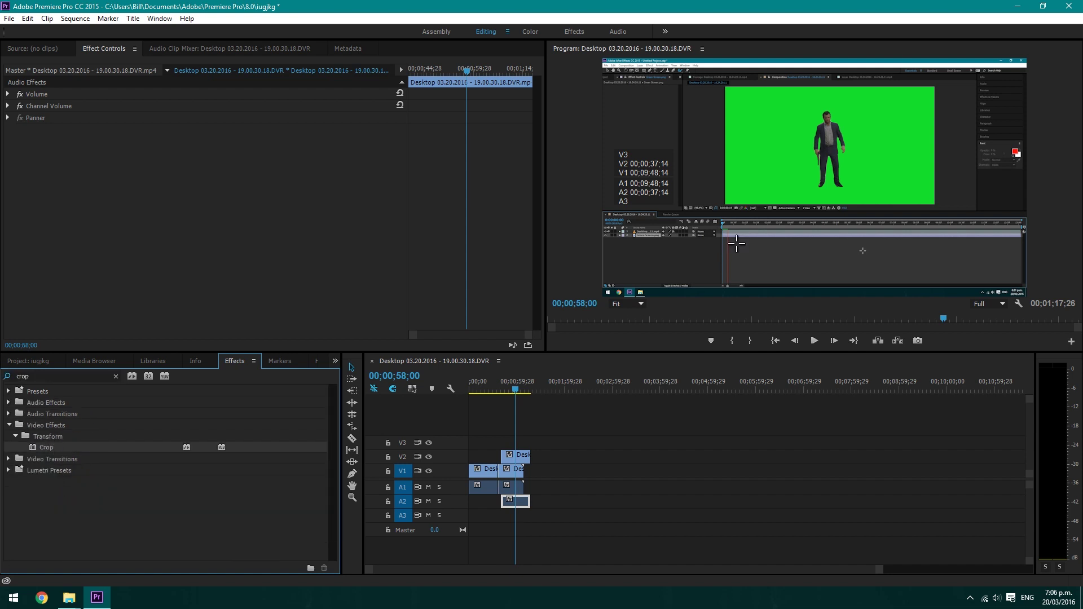
pyautogui.click(516, 455)
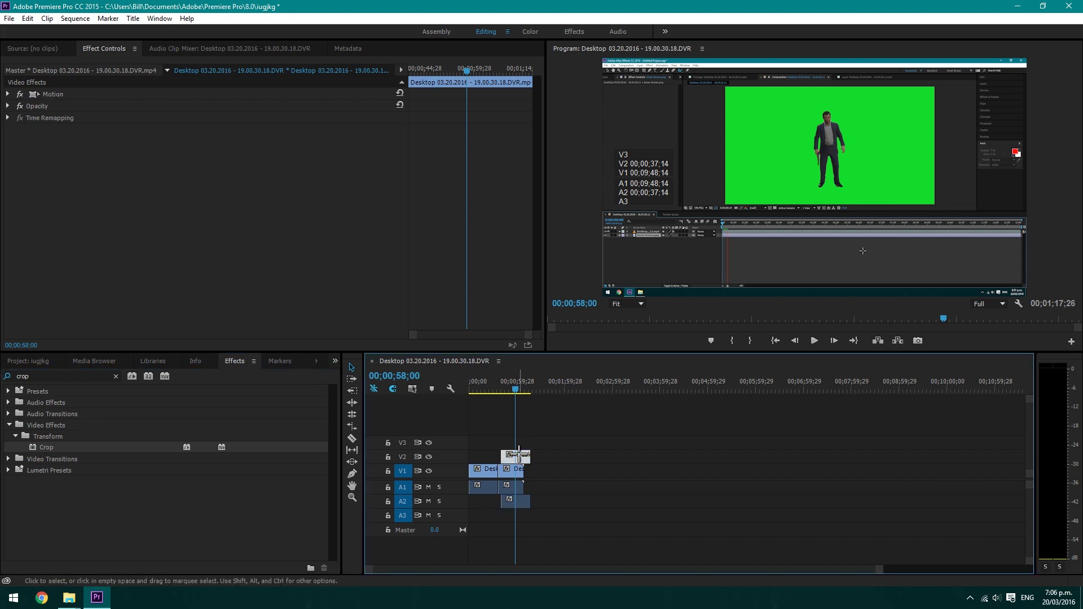
pyautogui.moveTo(47, 447); pyautogui.dragTo(225, 298)
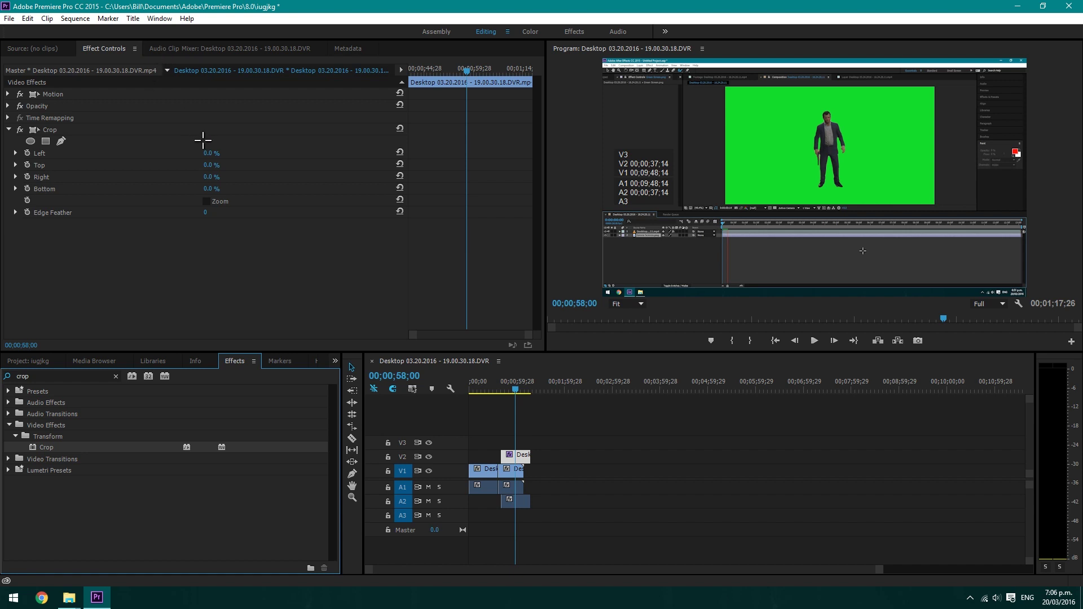
pyautogui.moveTo(210, 155); pyautogui.dragTo(233, 189)
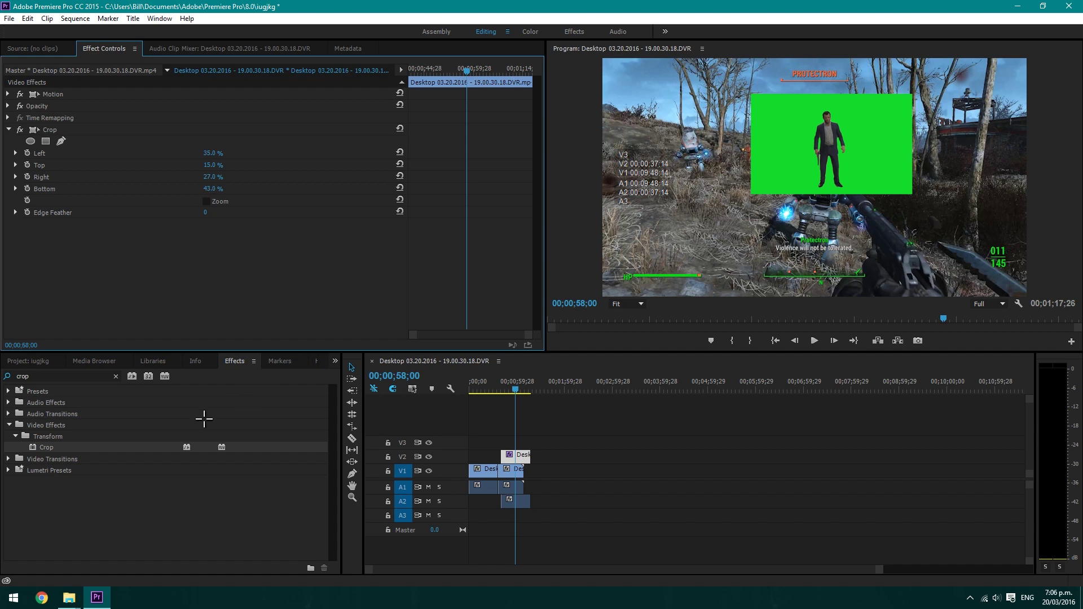
pyautogui.click(87, 376)
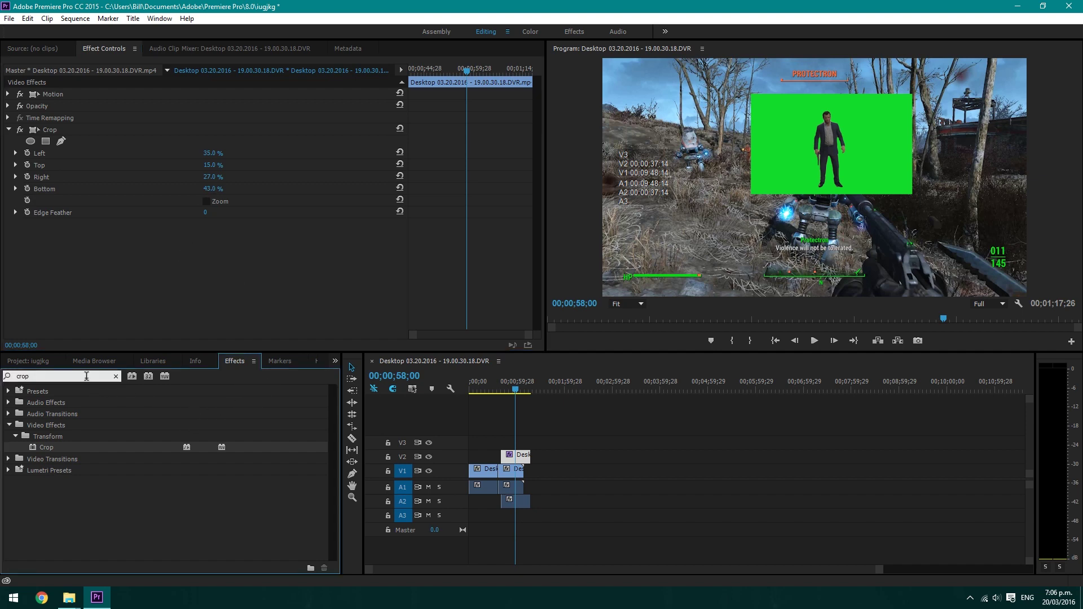
# Apply Ultra Key to the clip and sample the green background as its key colour.
pyautogui.press('BackSpace')
pyautogui.press('BackSpace')
pyautogui.press('BackSpace')
pyautogui.press('BackSpace')
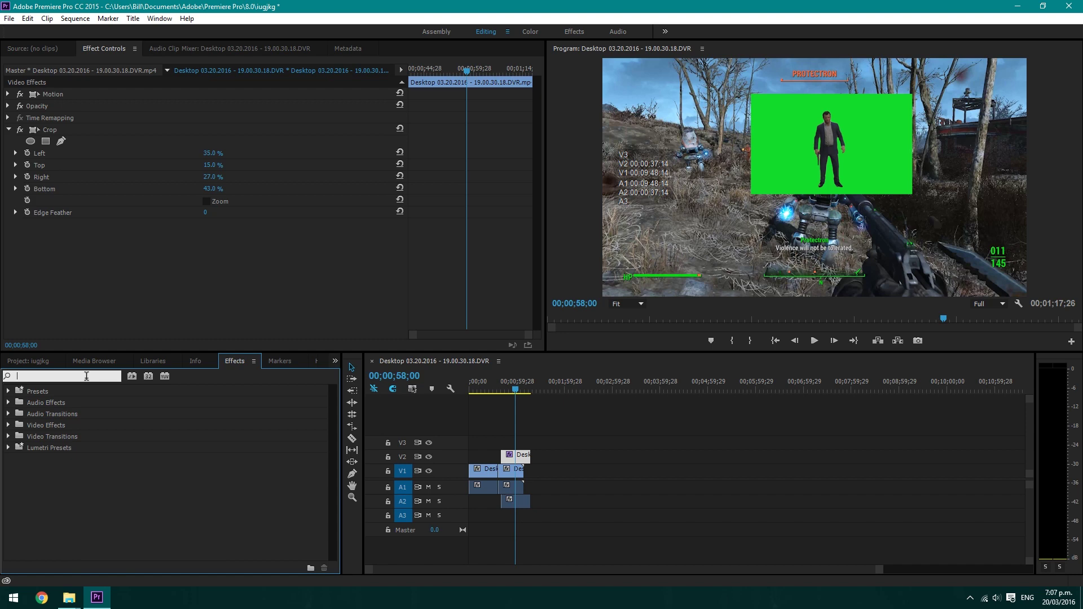
pyautogui.write('ultr')
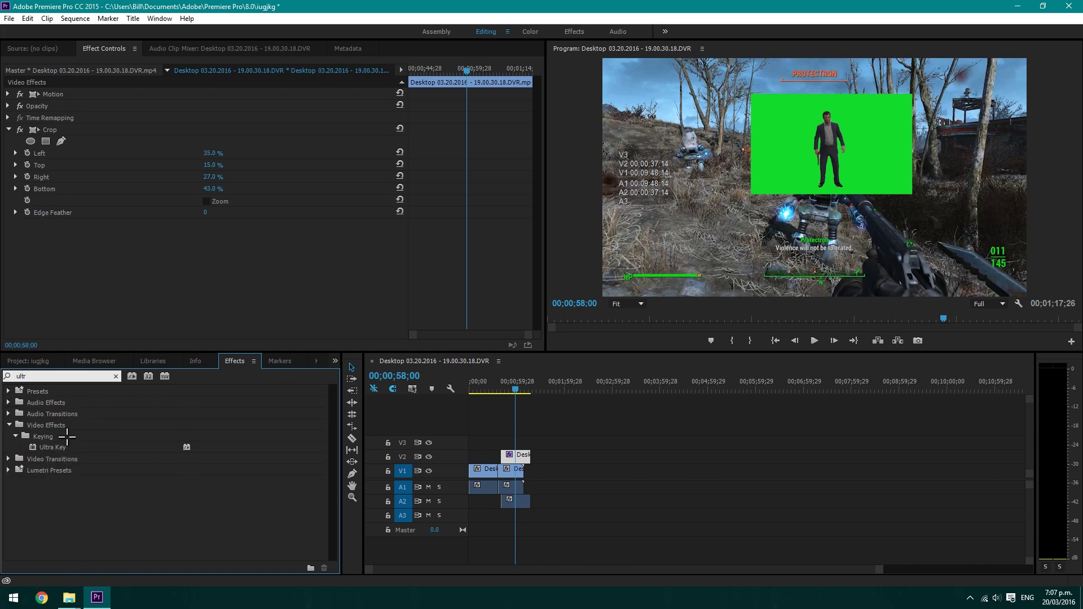
pyautogui.doubleClick(54, 447)
pyautogui.click(222, 272)
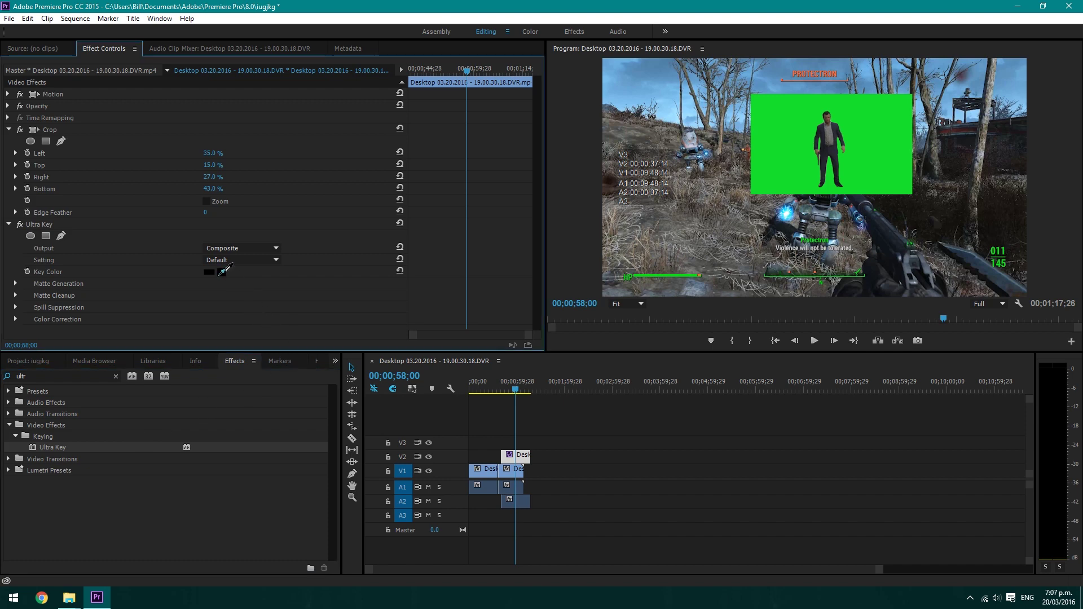
pyautogui.click(787, 128)
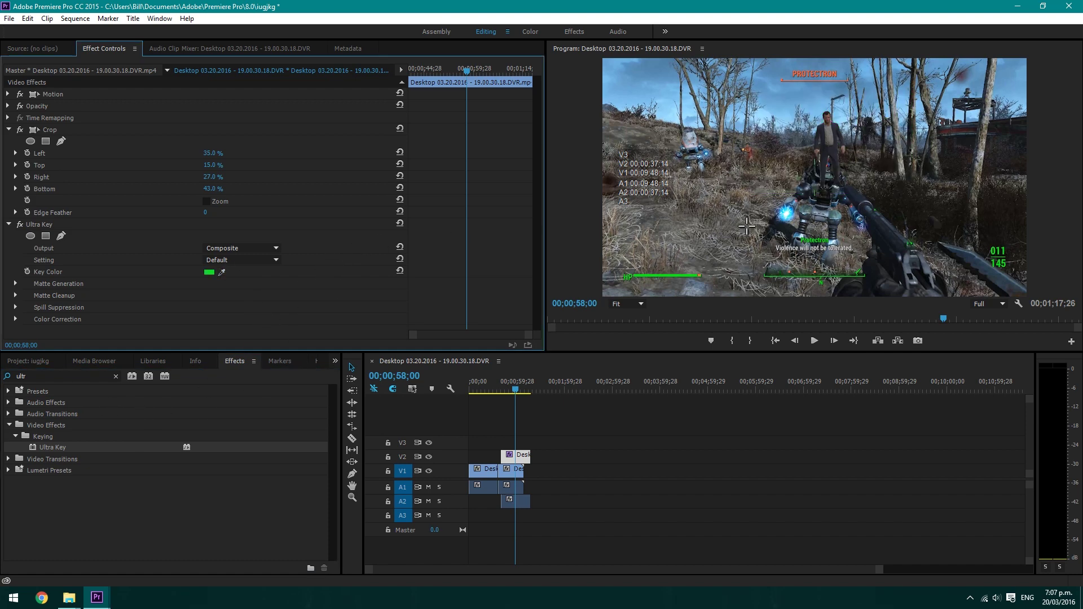
pyautogui.click(828, 141)
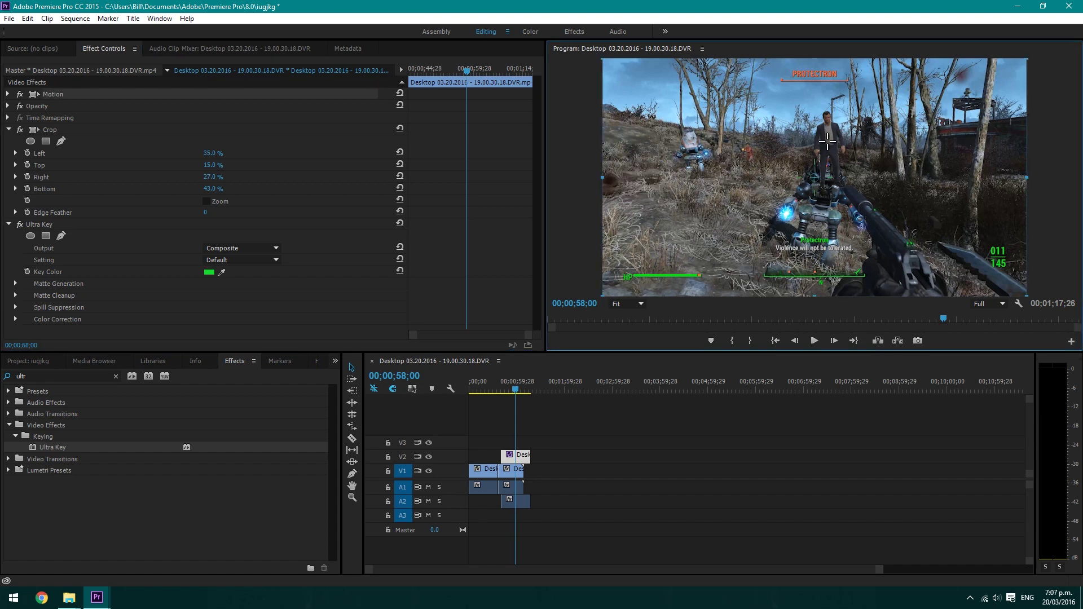
# Move the keyed man left, scale him up, and settle him lower on the scene's left.
pyautogui.moveTo(832, 137); pyautogui.dragTo(704, 192)
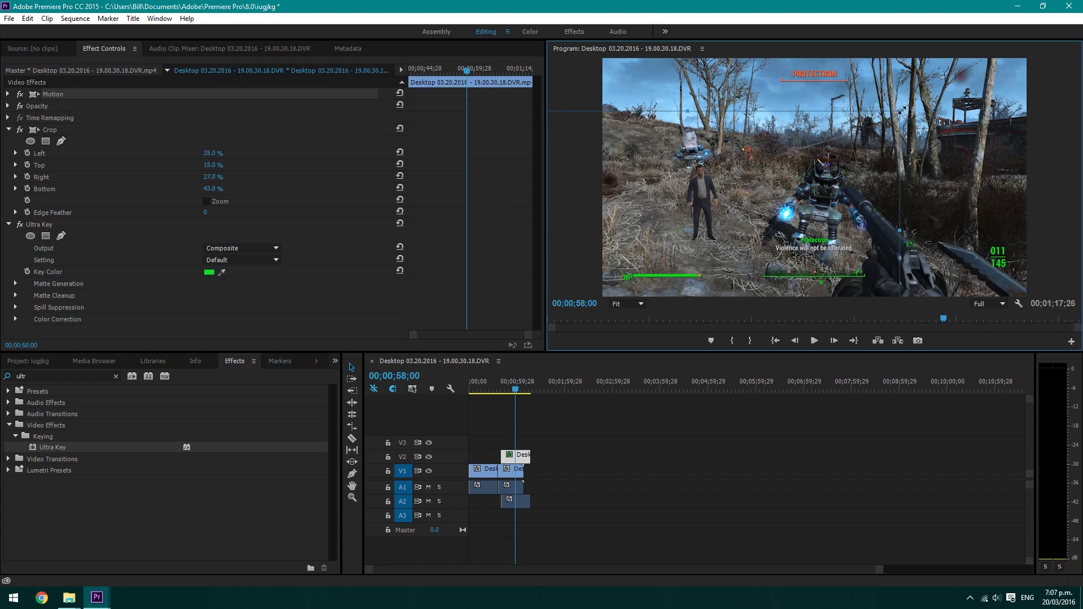
pyautogui.moveTo(902, 110); pyautogui.dragTo(1027, 30)
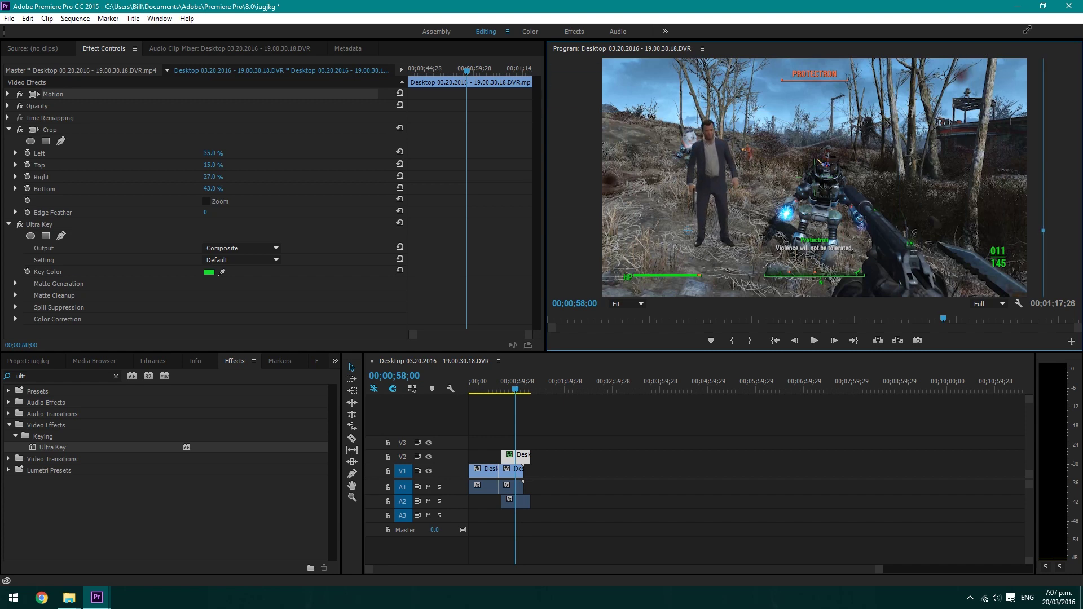
pyautogui.moveTo(918, 162); pyautogui.dragTo(891, 174)
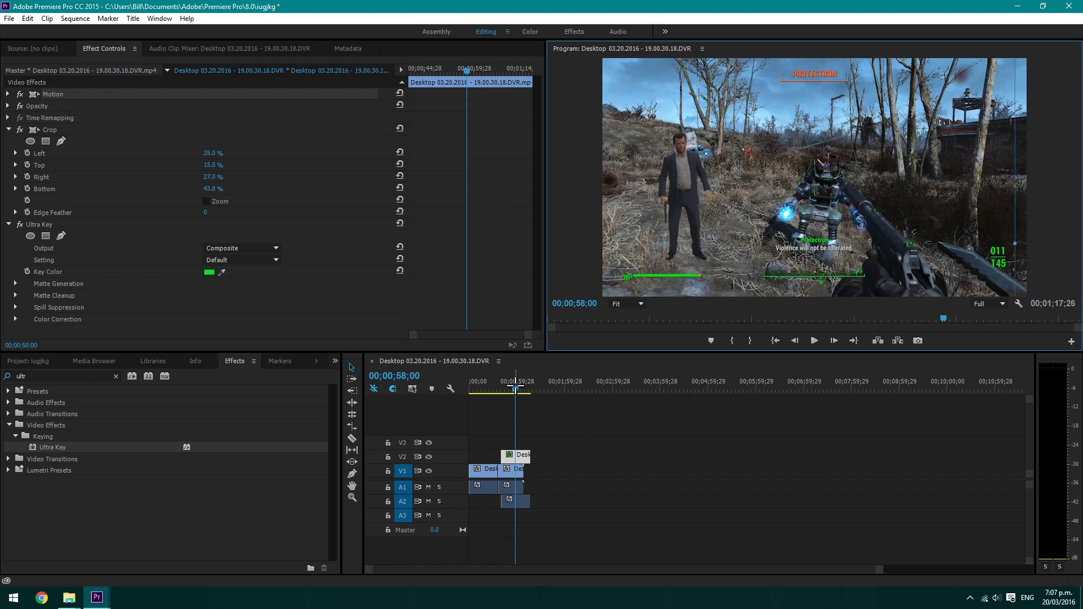
pyautogui.moveTo(515, 385)
pyautogui.mouseDown()
pyautogui.moveTo(504, 385)
pyautogui.moveTo(525, 386)
pyautogui.moveTo(500, 386)
pyautogui.mouseUp()
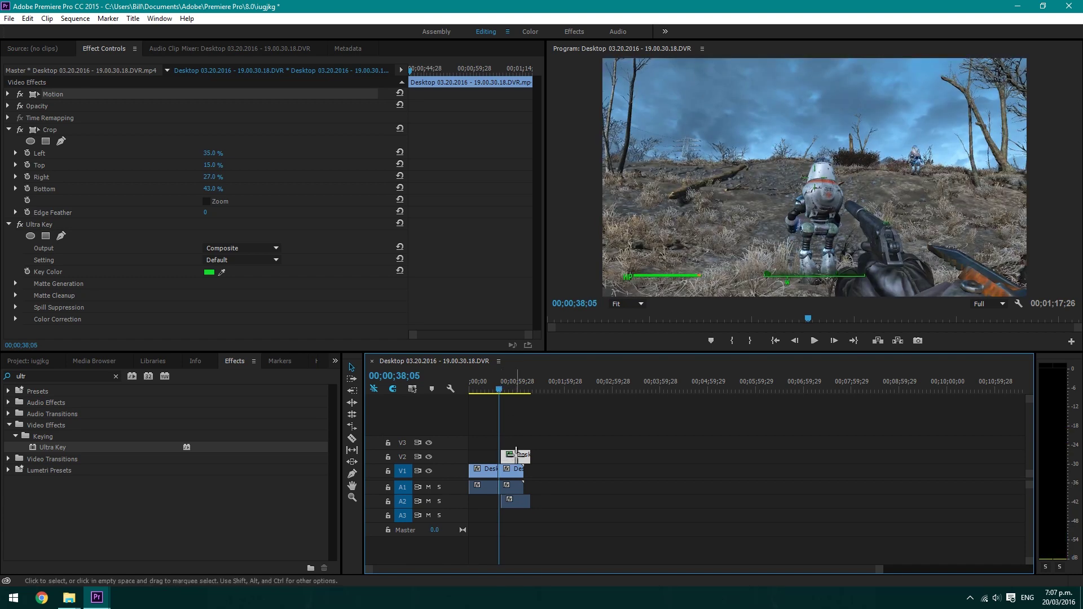
# Shift the V2 green-screen clip and its A2 audio about eight seconds earlier, then play the composite.
pyautogui.moveTo(521, 458); pyautogui.dragTo(506, 460)
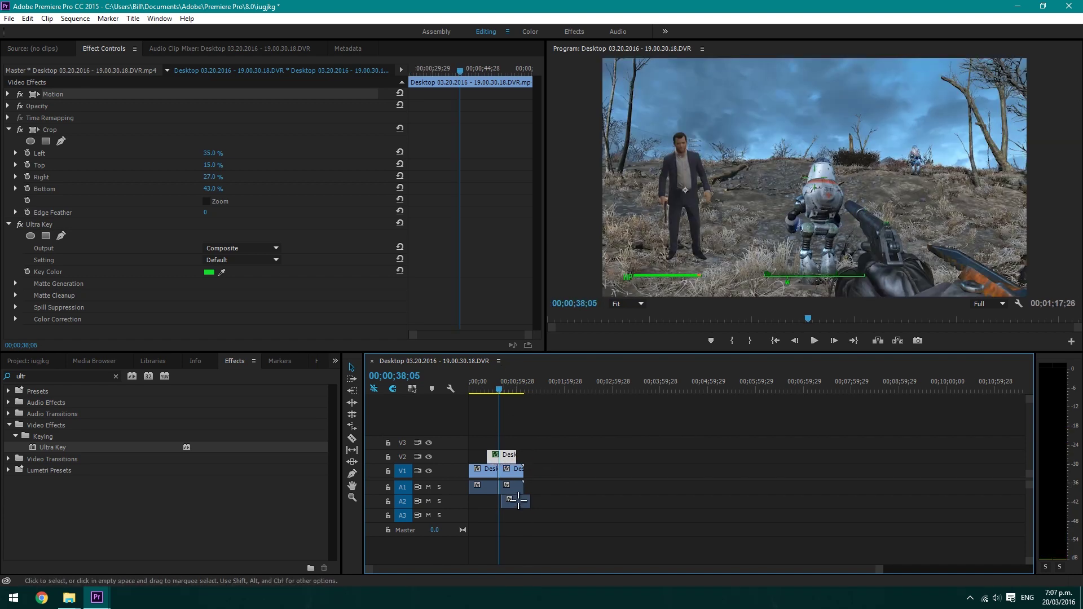
pyautogui.moveTo(511, 501); pyautogui.dragTo(497, 501)
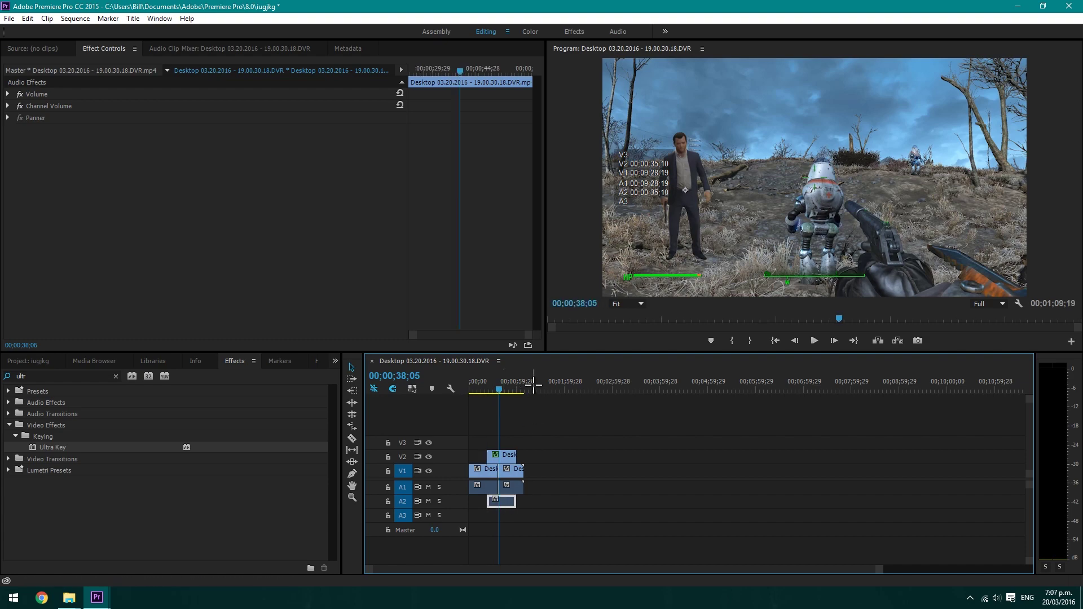
pyautogui.press('space')
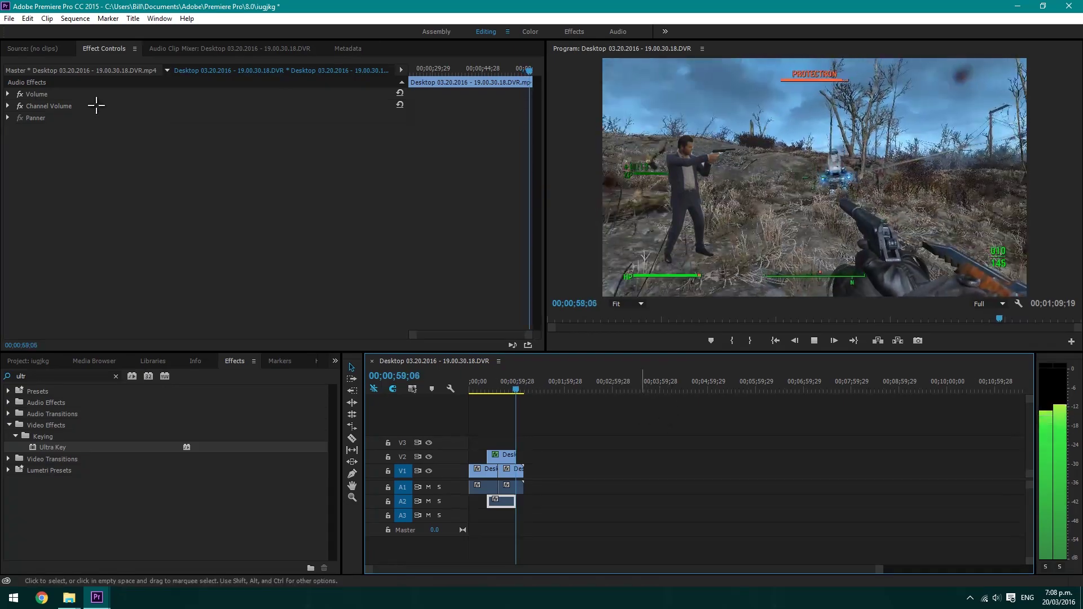
# Select the V2 green-screen clip and briefly inspect its Motion settings in Effect Controls.
pyautogui.click(498, 455)
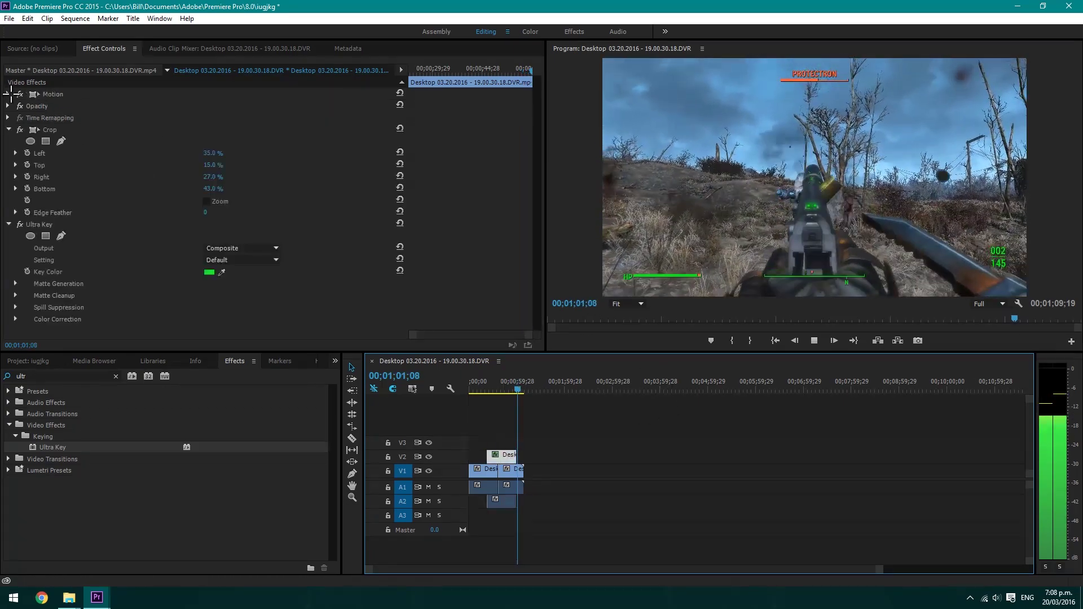
pyautogui.click(10, 93)
pyautogui.click(10, 93)
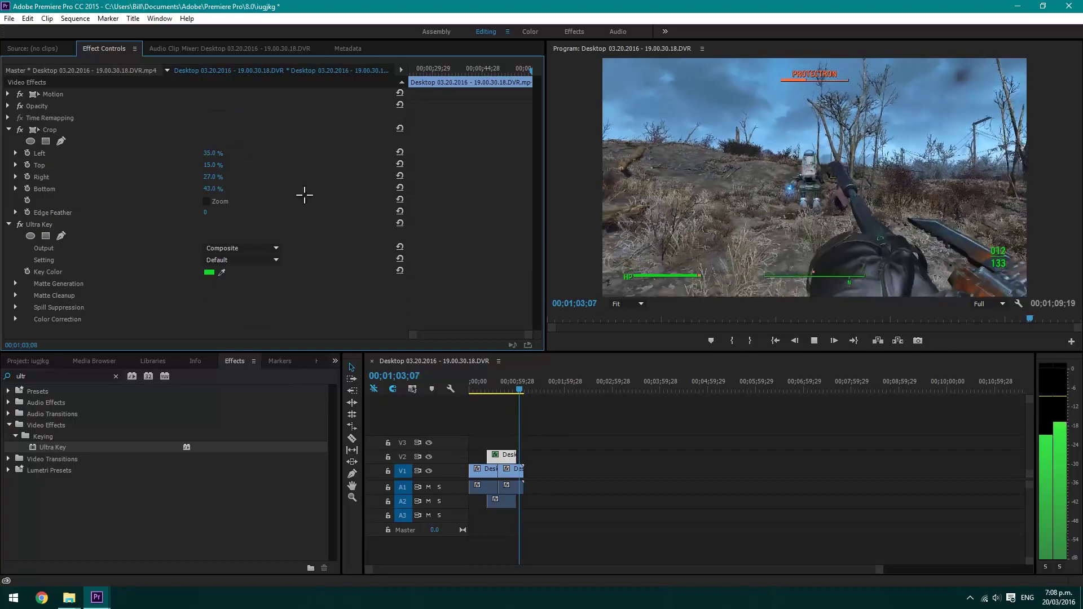